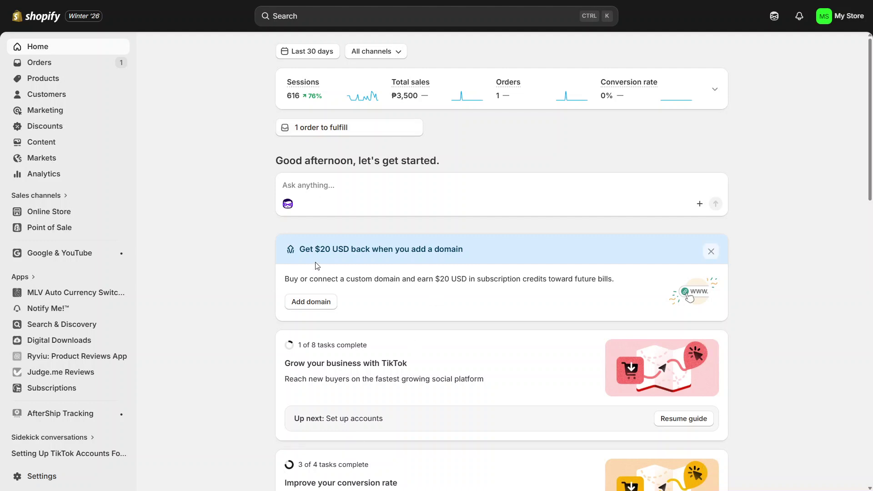
Open the Horizon theme for editing and switch from the home page to the Default product template
left_click(55, 214)
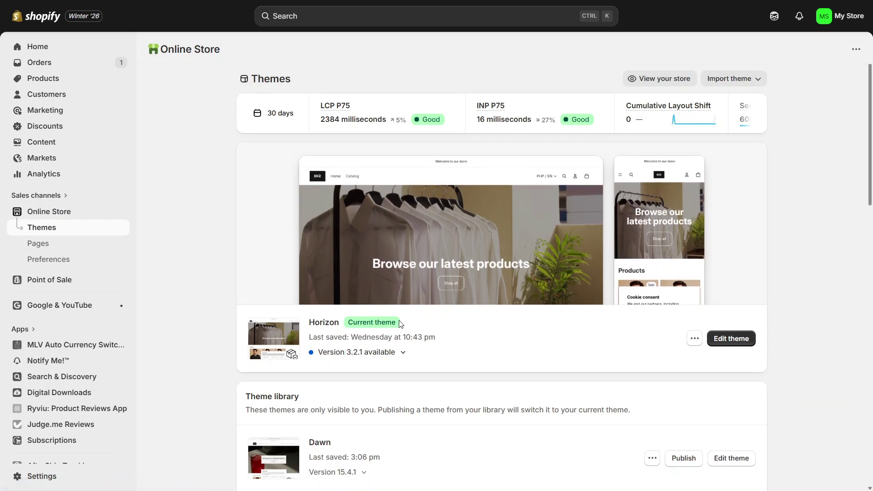
left_click(730, 339)
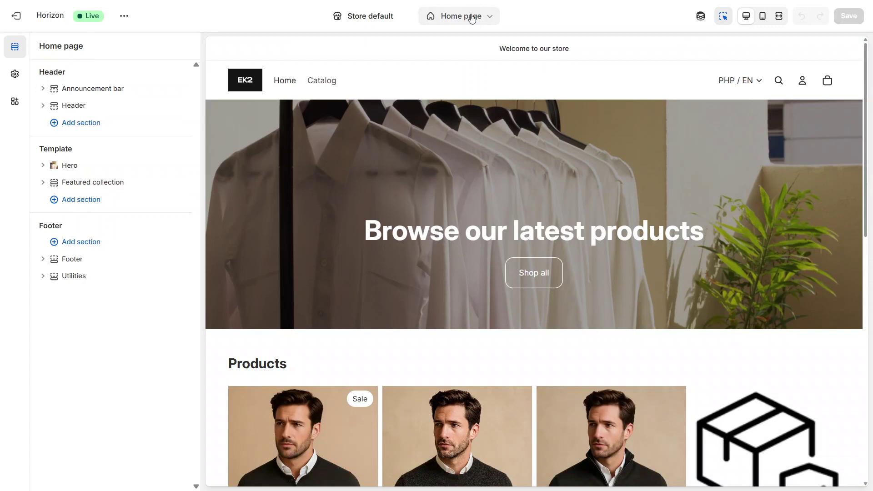
left_click(472, 19)
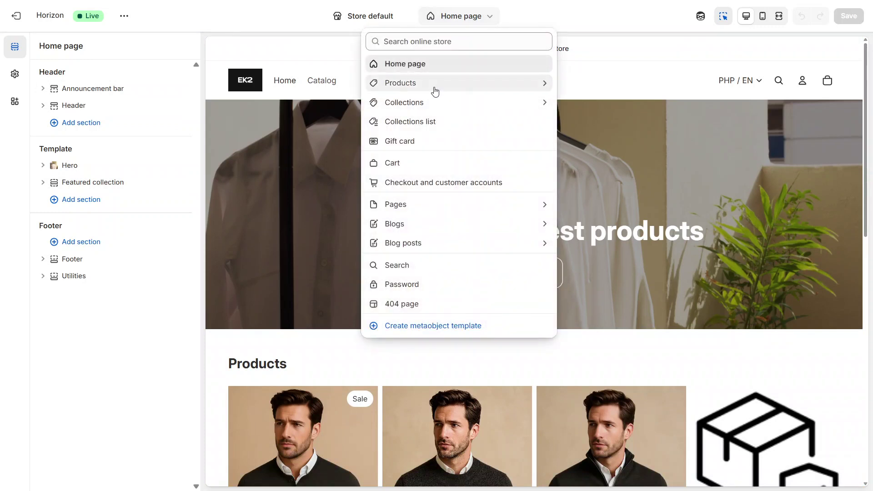
left_click(435, 91)
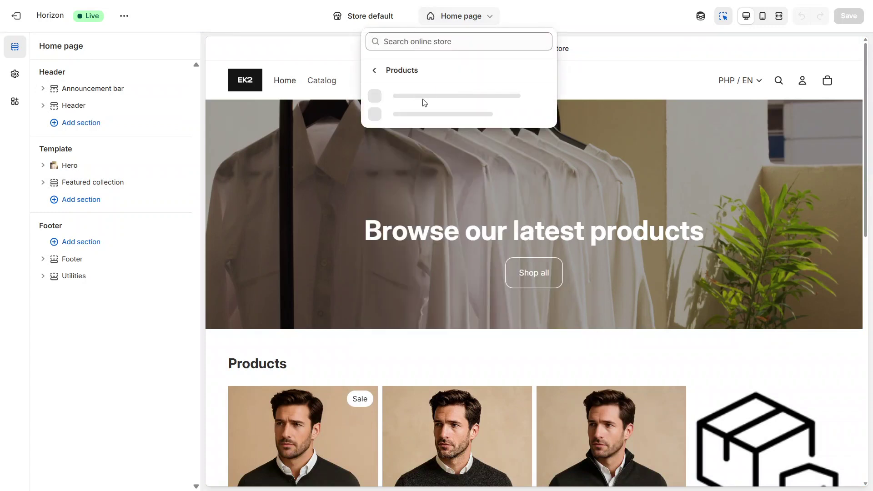
left_click(423, 103)
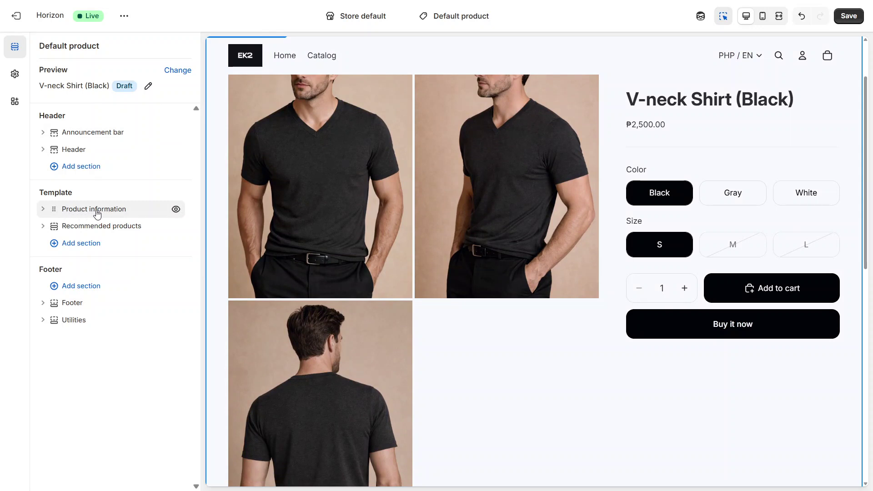
Add an Accordion block to the Details of Product information and place it between Variant picker and Buy buttons
left_click(43, 210)
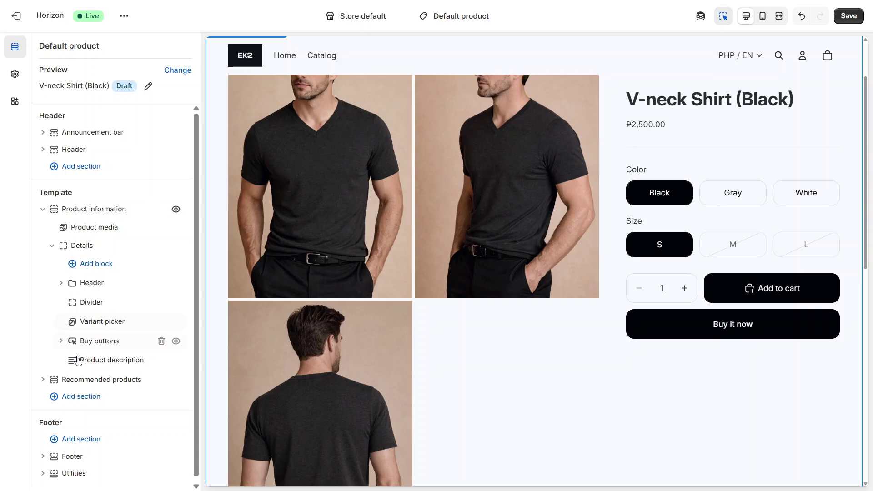
left_click(99, 269)
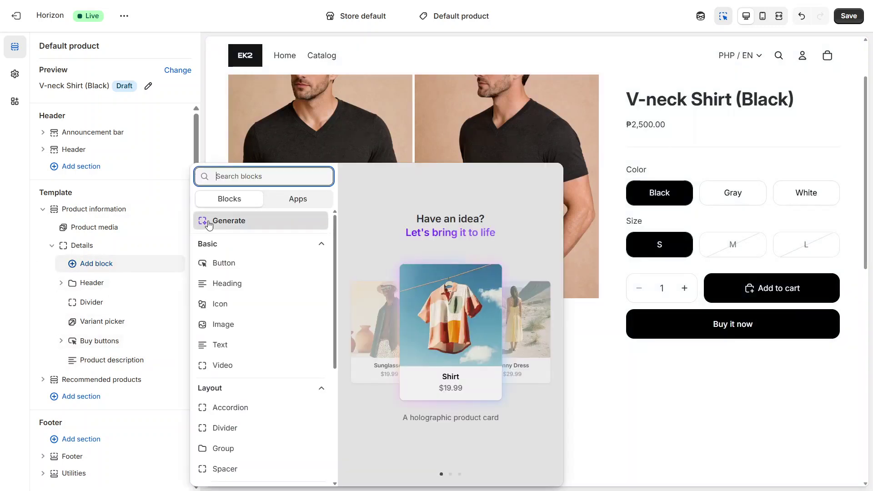
type("acco")
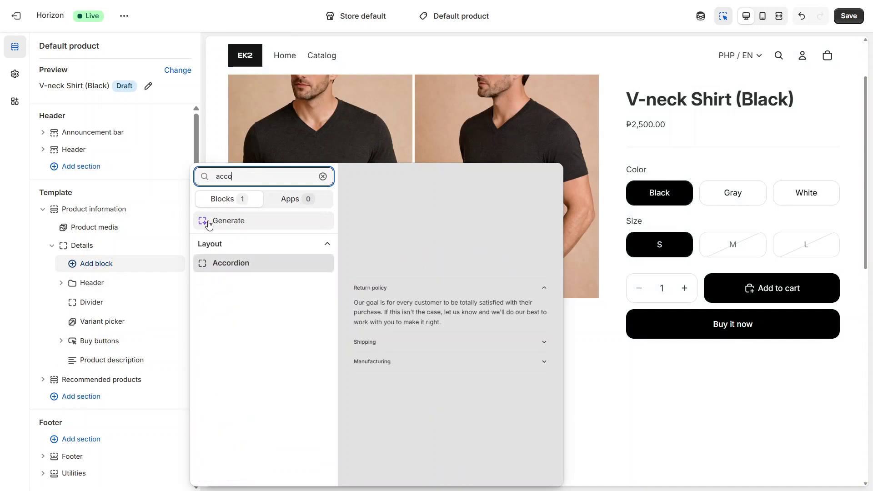
left_click(240, 267)
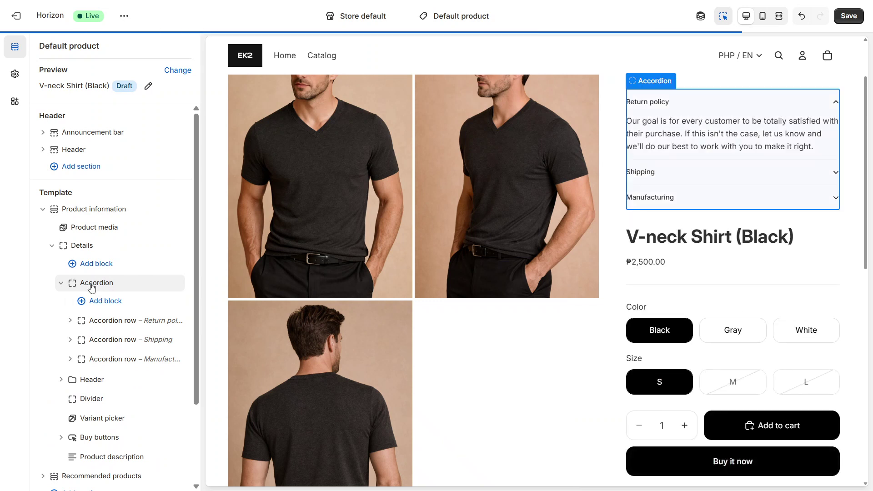
left_click_drag(90, 285, 97, 350)
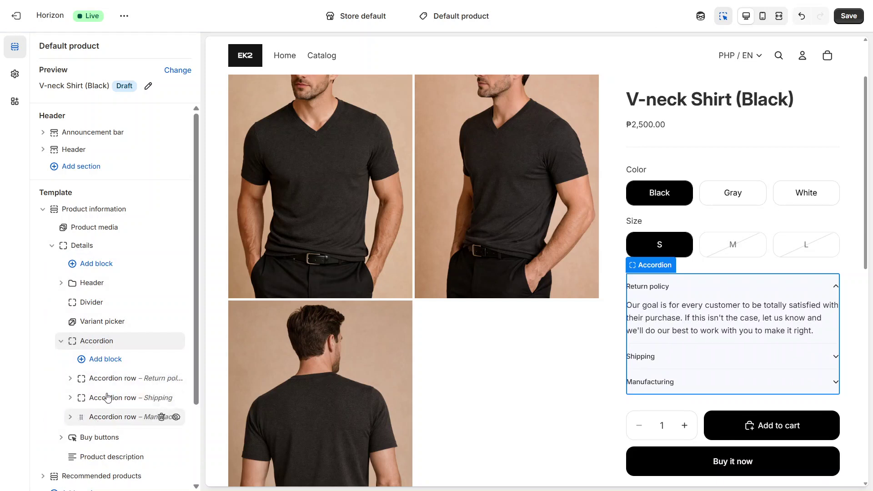
Delete the accordion's Return policy and Shipping rows, plus the text block inside the Manufacturing row
left_click(161, 379)
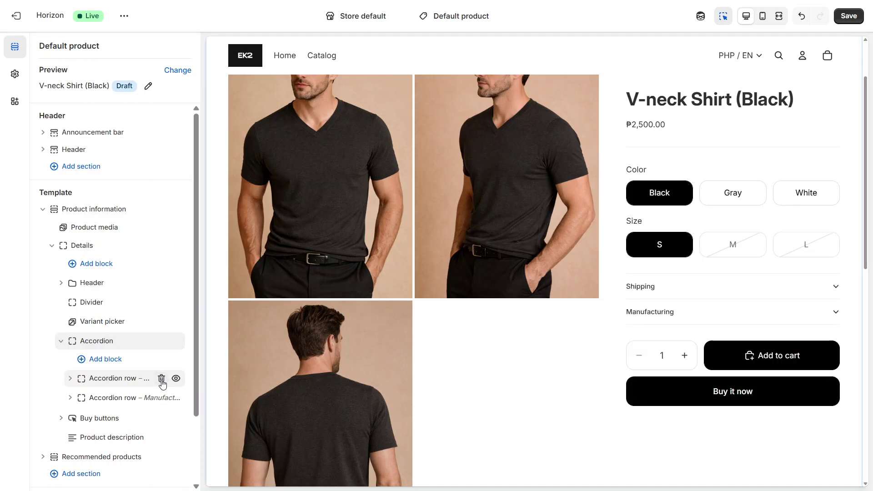
left_click(161, 379)
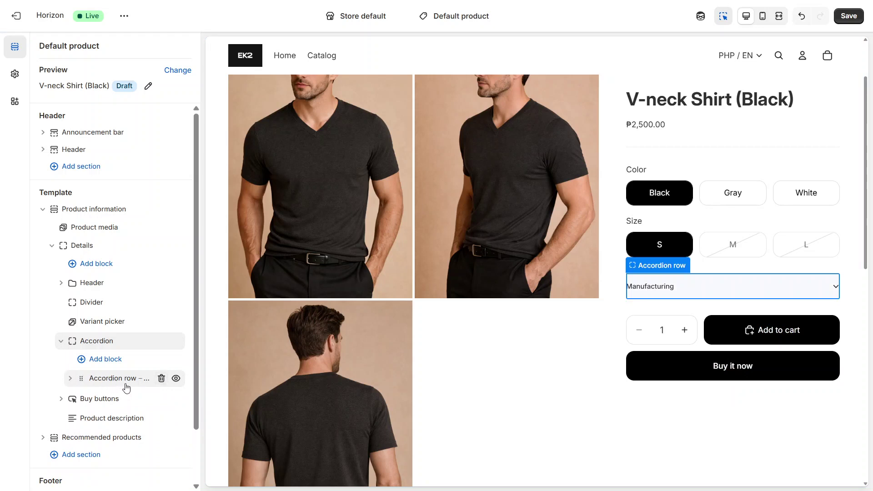
left_click(70, 380)
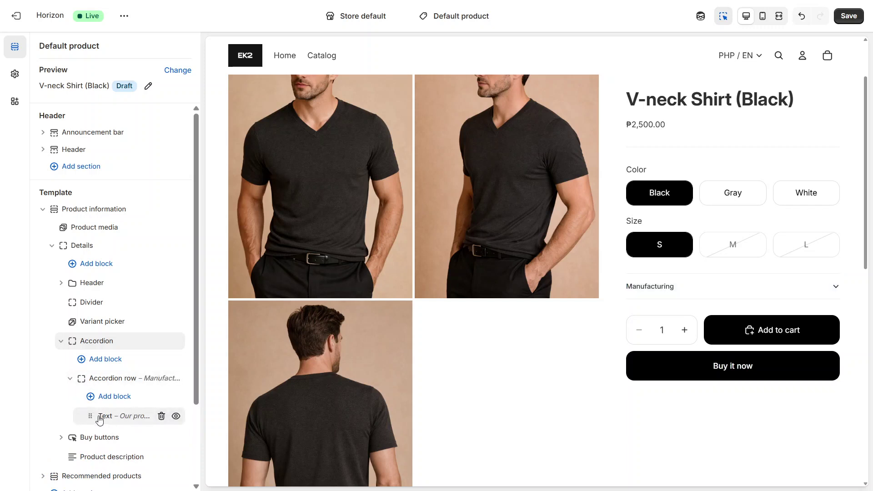
left_click(162, 416)
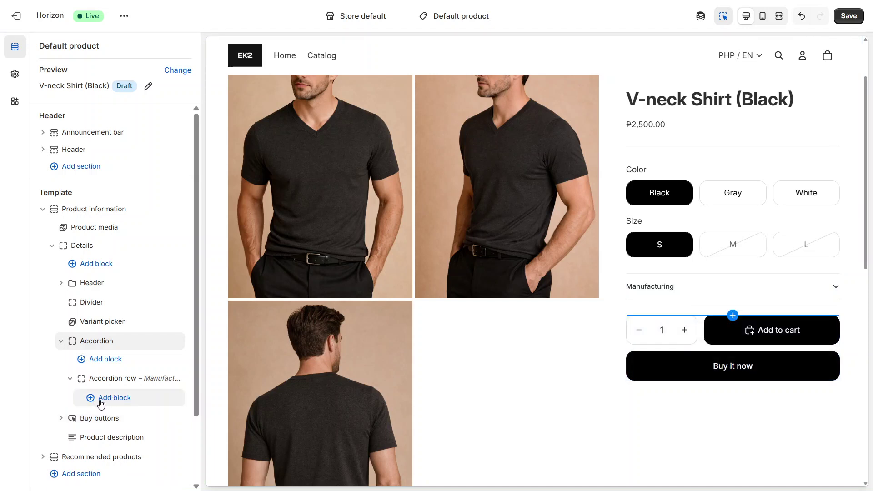
Add an Image block to the Manufacturing accordion row and assign it the short-sleeve-shirt size guide JPG found by searching "shir"
left_click(114, 399)
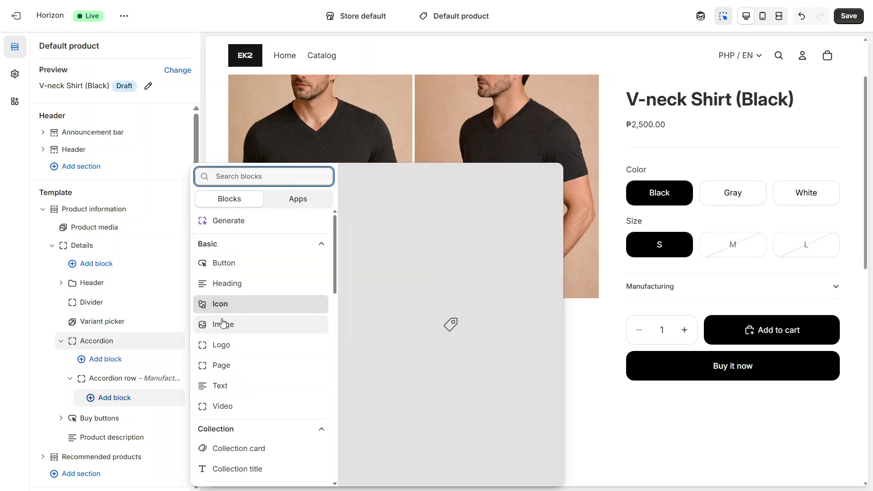
left_click(223, 325)
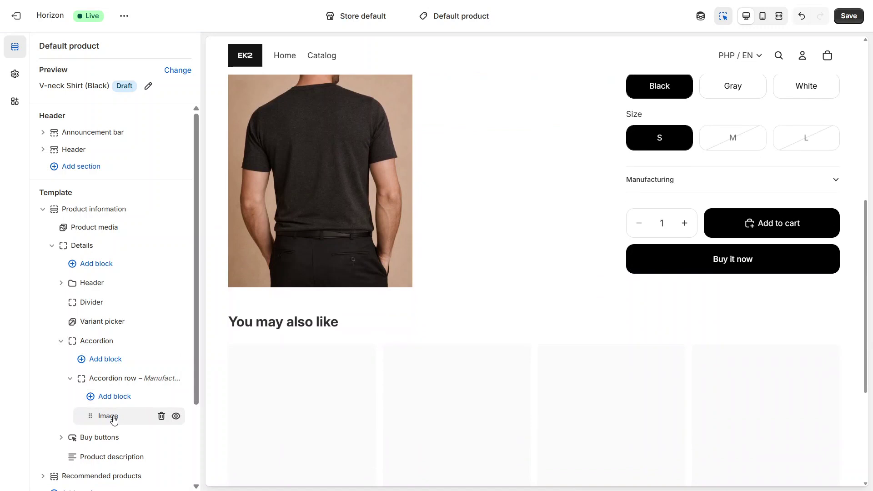
left_click(113, 417)
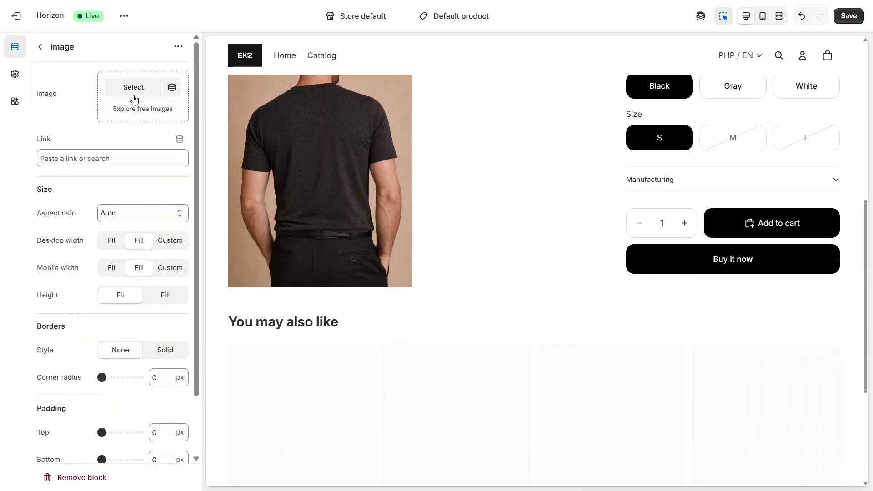
left_click(133, 87)
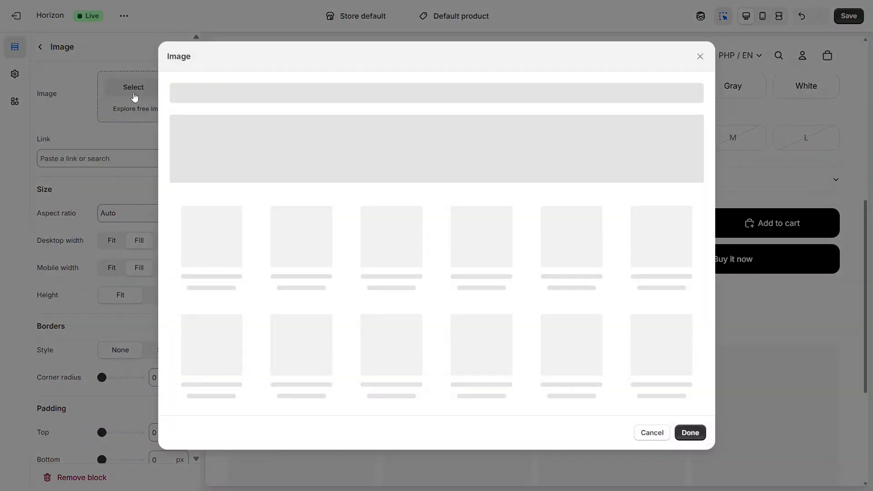
left_click(209, 92)
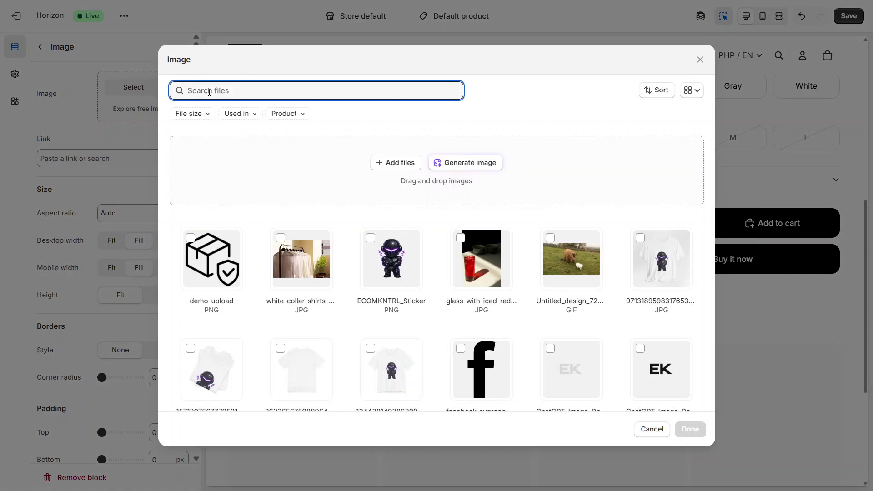
type("shir")
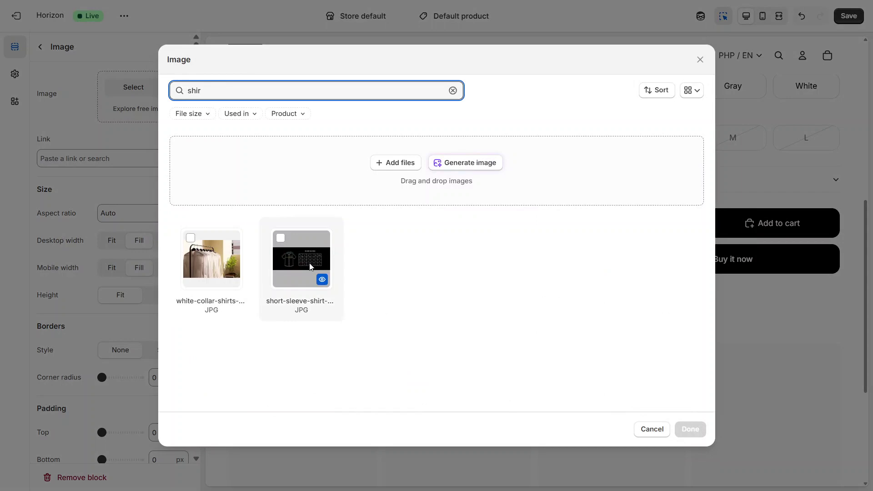
left_click(309, 266)
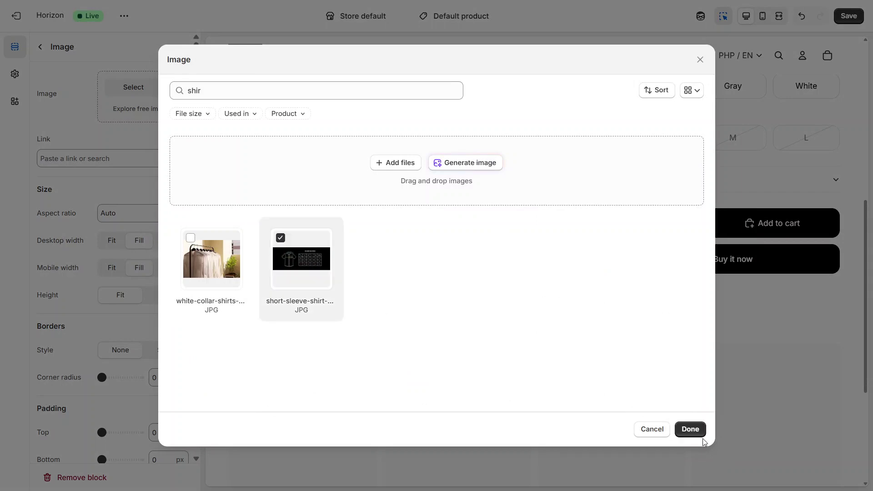
left_click(690, 430)
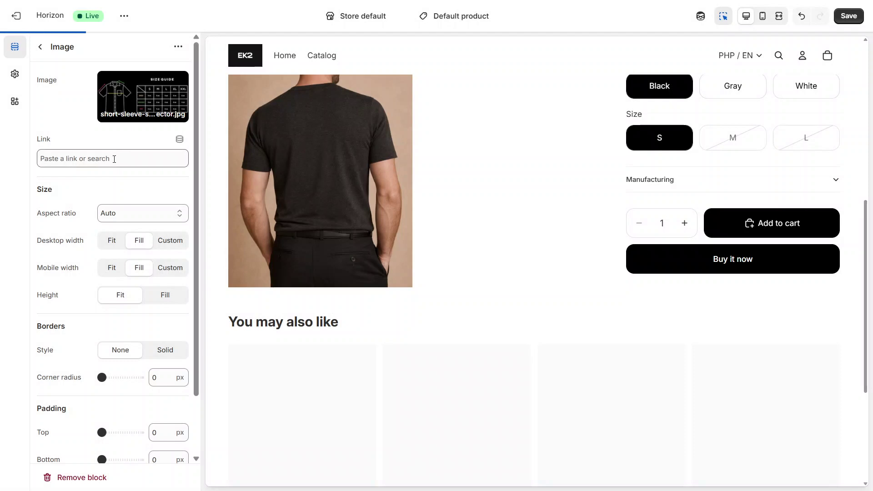
left_click(114, 159)
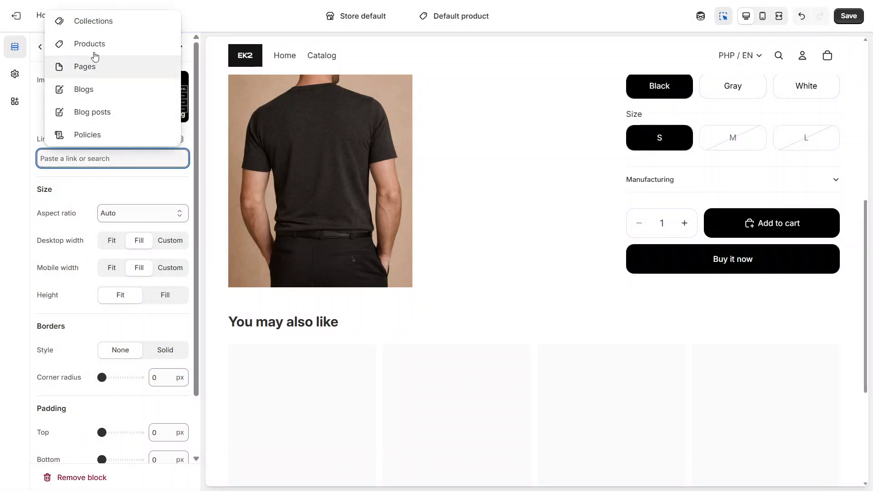
left_click(108, 203)
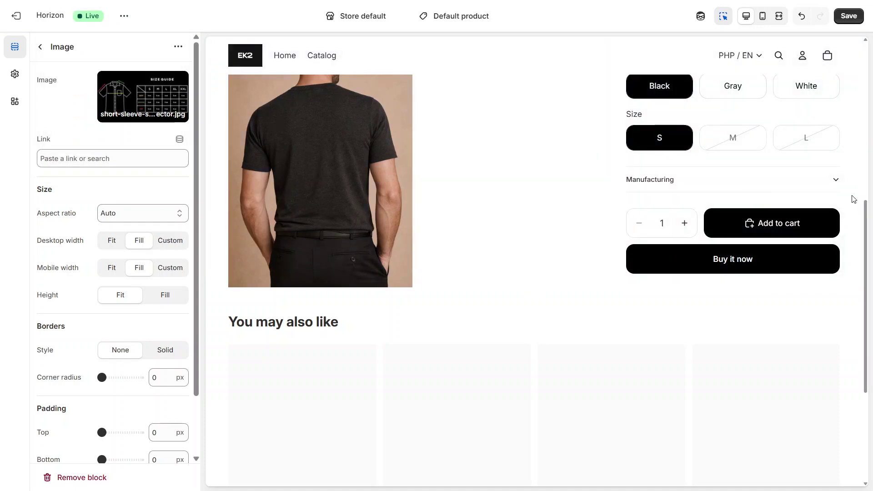
Change the Manufacturing accordion row's heading to "Size Chart"
left_click(656, 182)
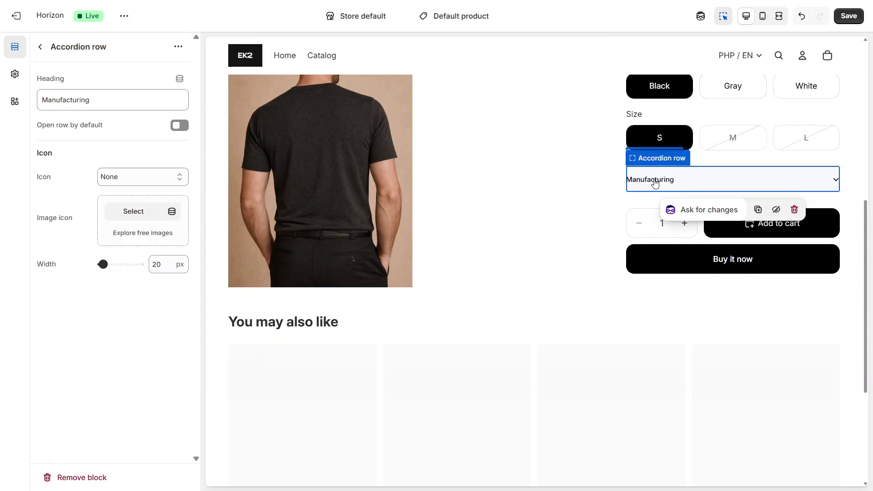
left_click(142, 101)
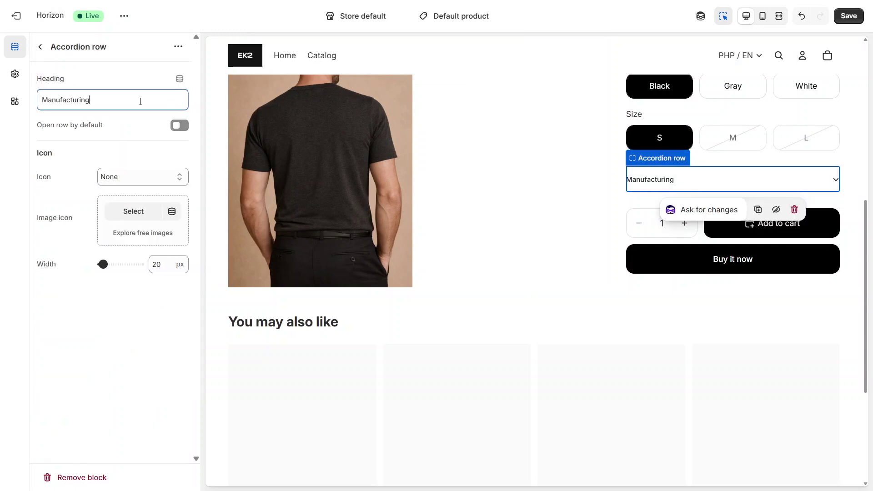
key("ctrl+a")
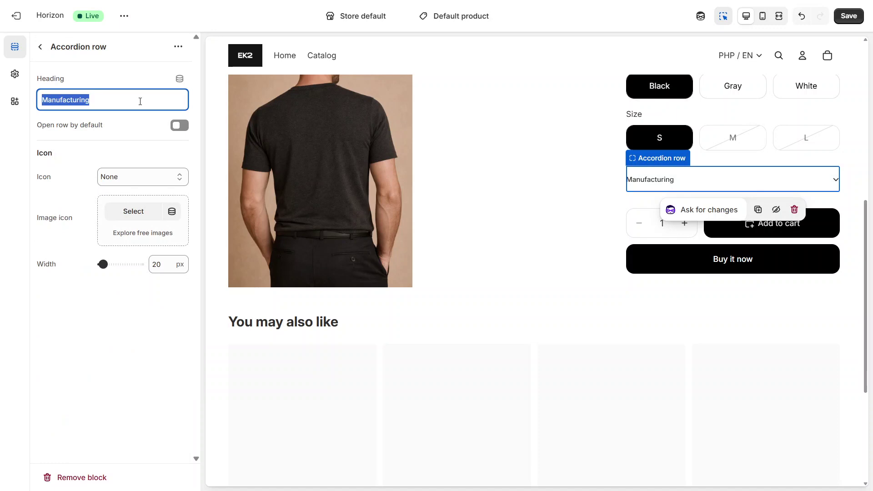
type("Size Chart")
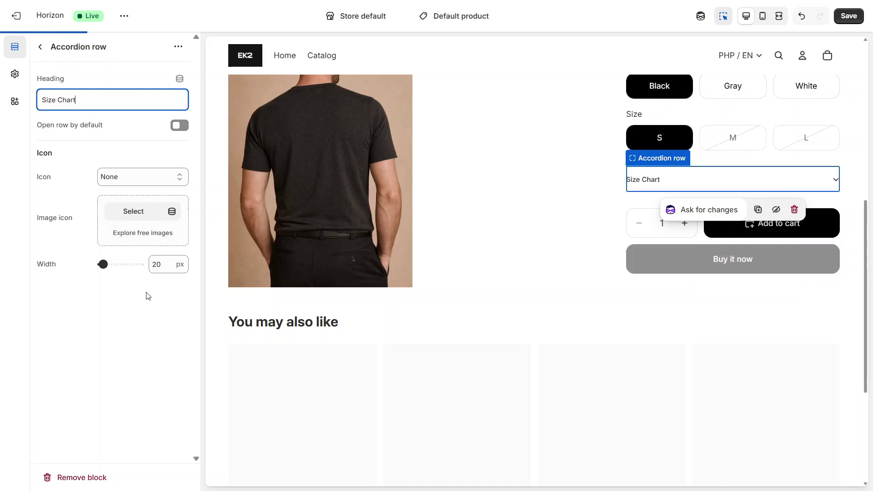
left_click(148, 323)
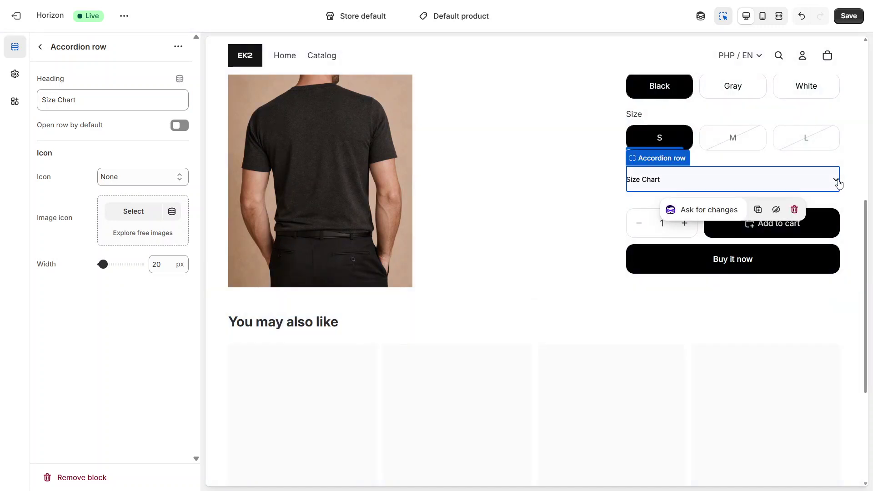
Expand and collapse the Size Chart row in the product preview to check how the size guide image displays
left_click(839, 181)
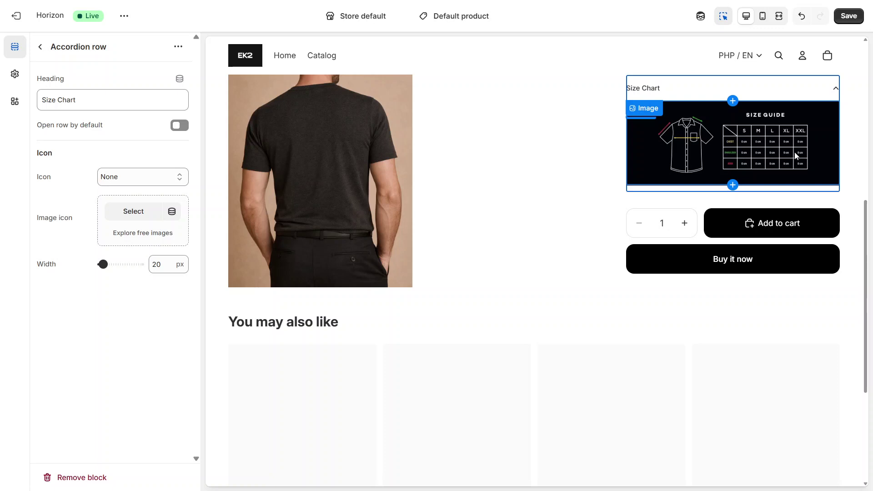
left_click(837, 91)
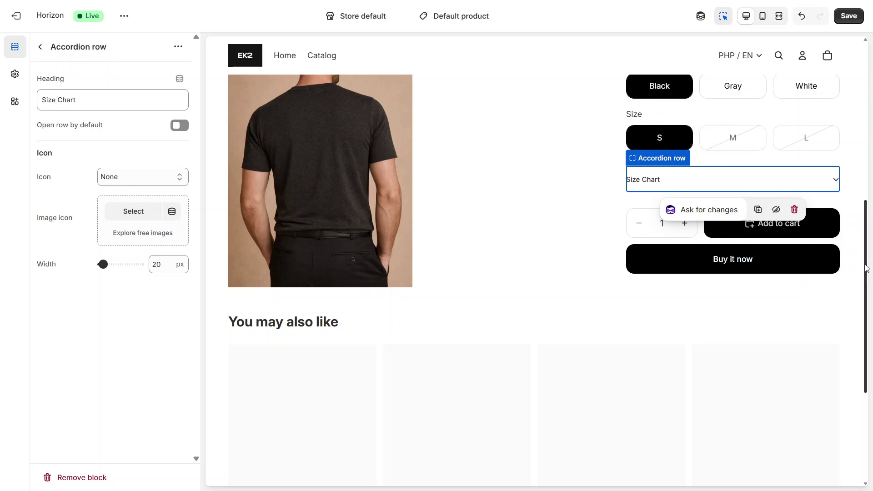
left_click_drag(867, 269, 857, 227)
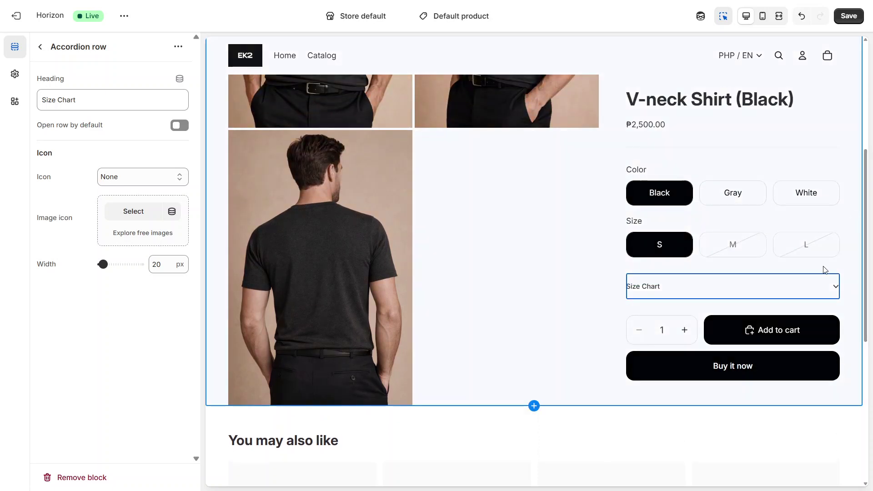
left_click(833, 294)
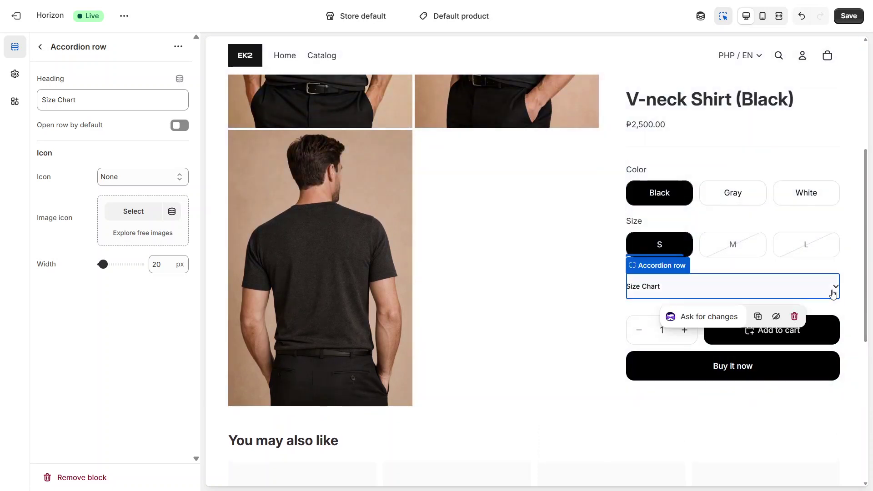
left_click(833, 292)
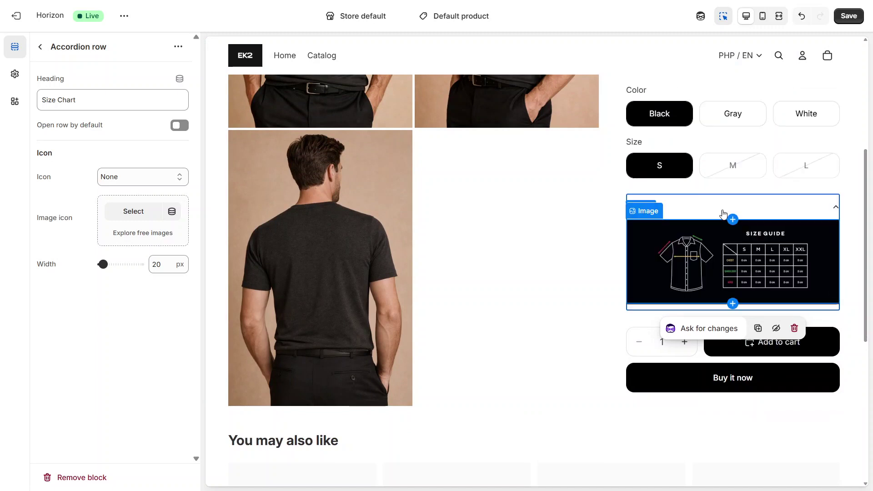